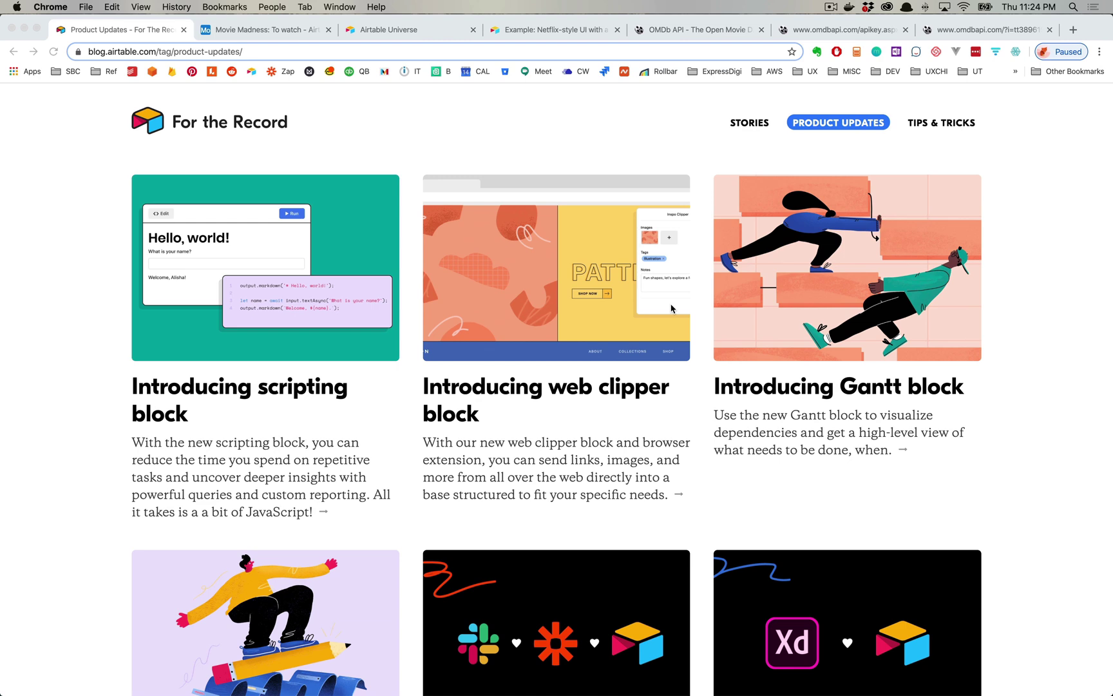
In the Movie Madness base, close the block catalogue and hide, then re-show, the Blocks panel.
left_click(270, 34)
scroll(451, 322, "up", 2)
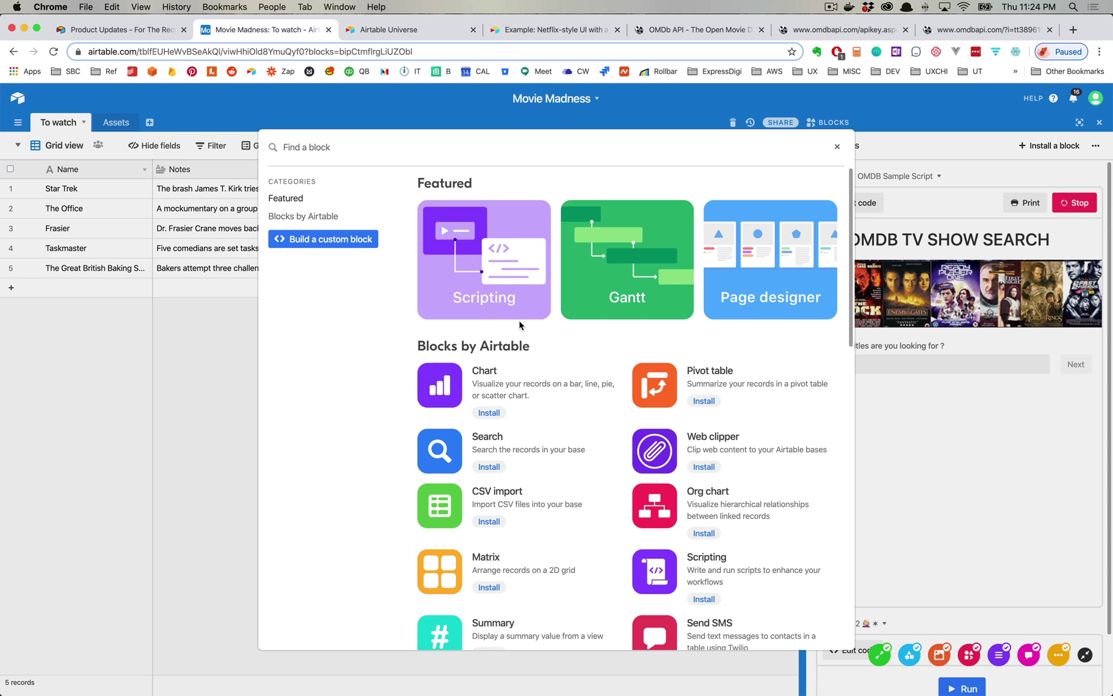
left_click(837, 147)
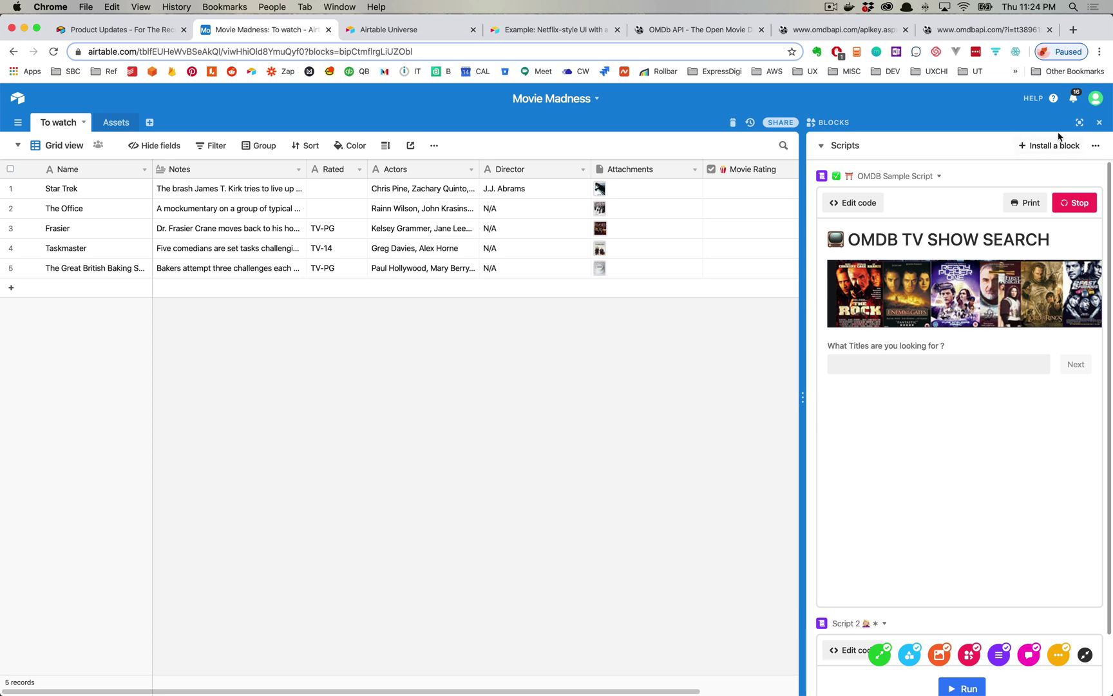
left_click(1099, 122)
left_click(1087, 122)
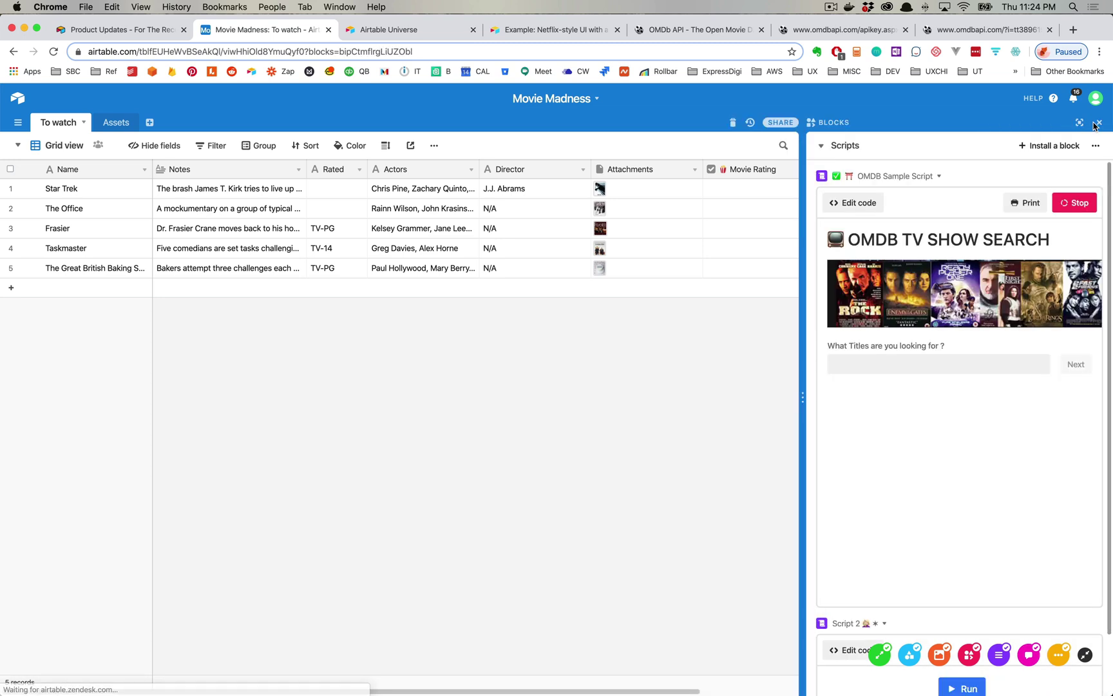
Browse the catalogue of installable blocks, then go to Airtable Universe.
left_click(1044, 150)
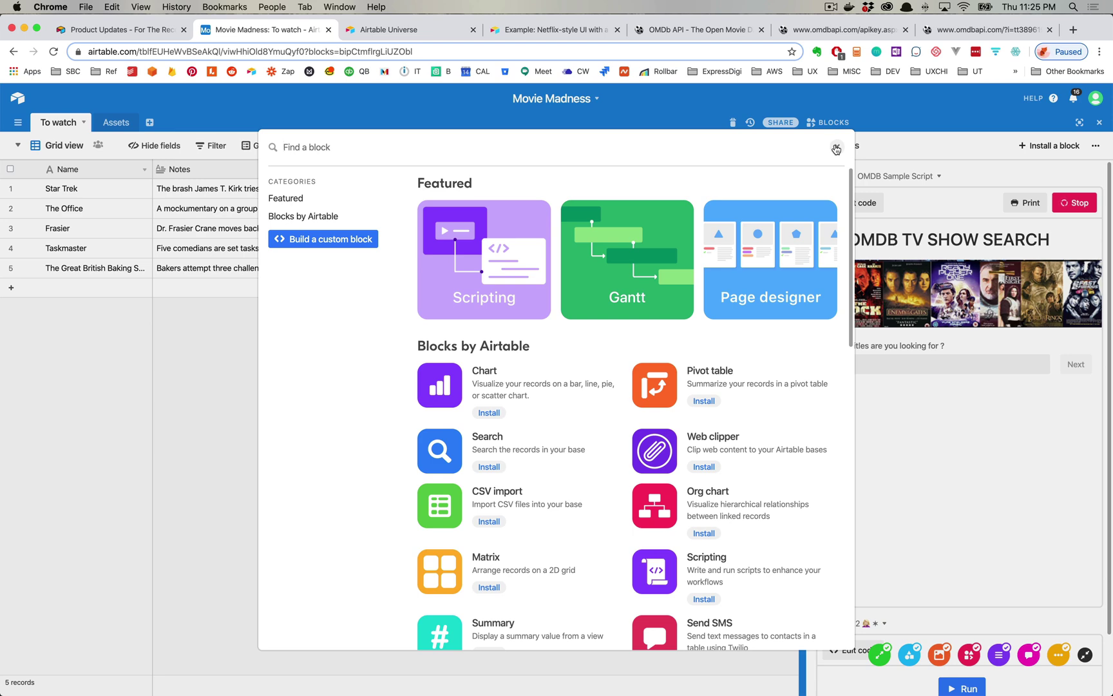
left_click(835, 148)
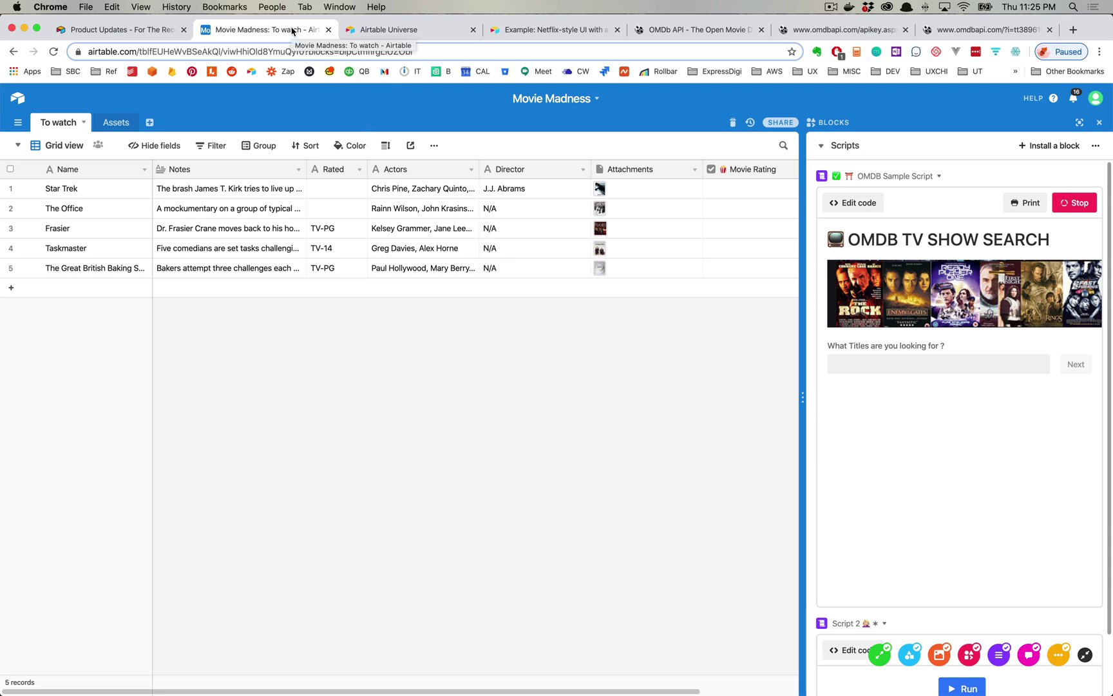
left_click(416, 31)
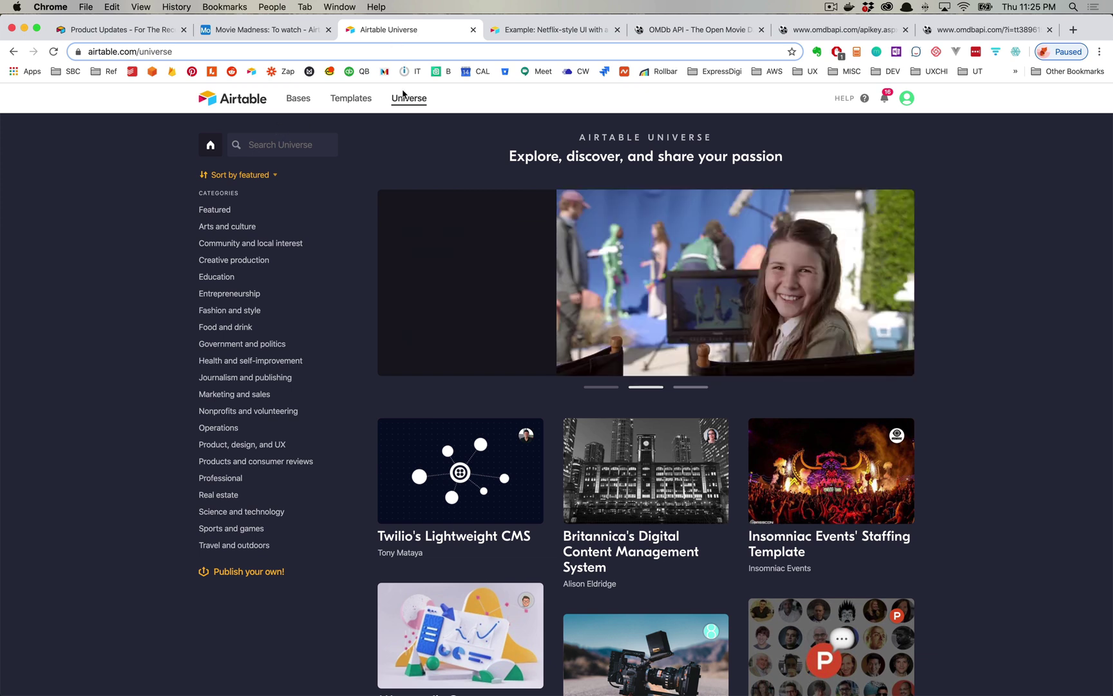
Search Universe for 'scripting' and explore the Example Script Showcase base.
left_click(303, 147)
type("s")
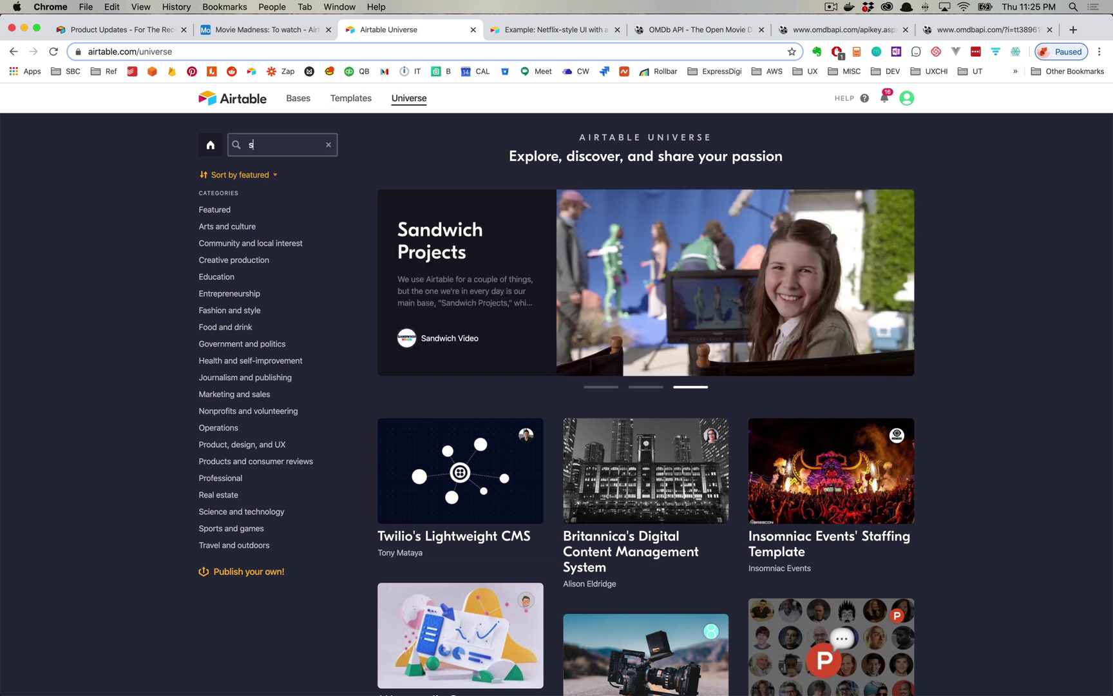
type("cripting")
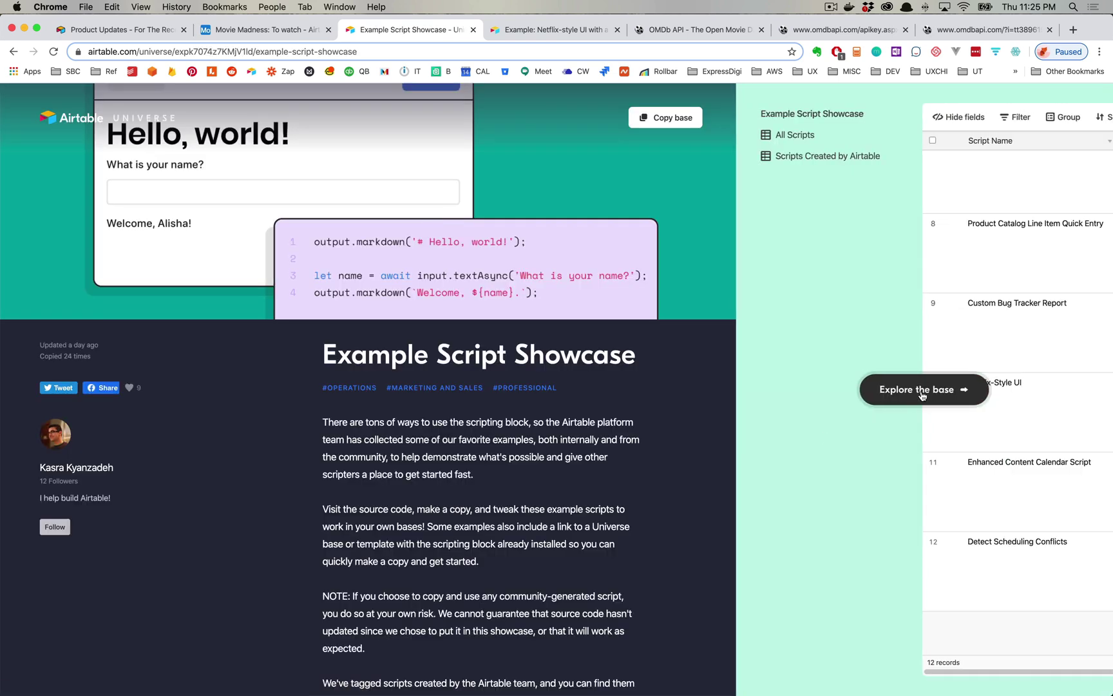
left_click(921, 388)
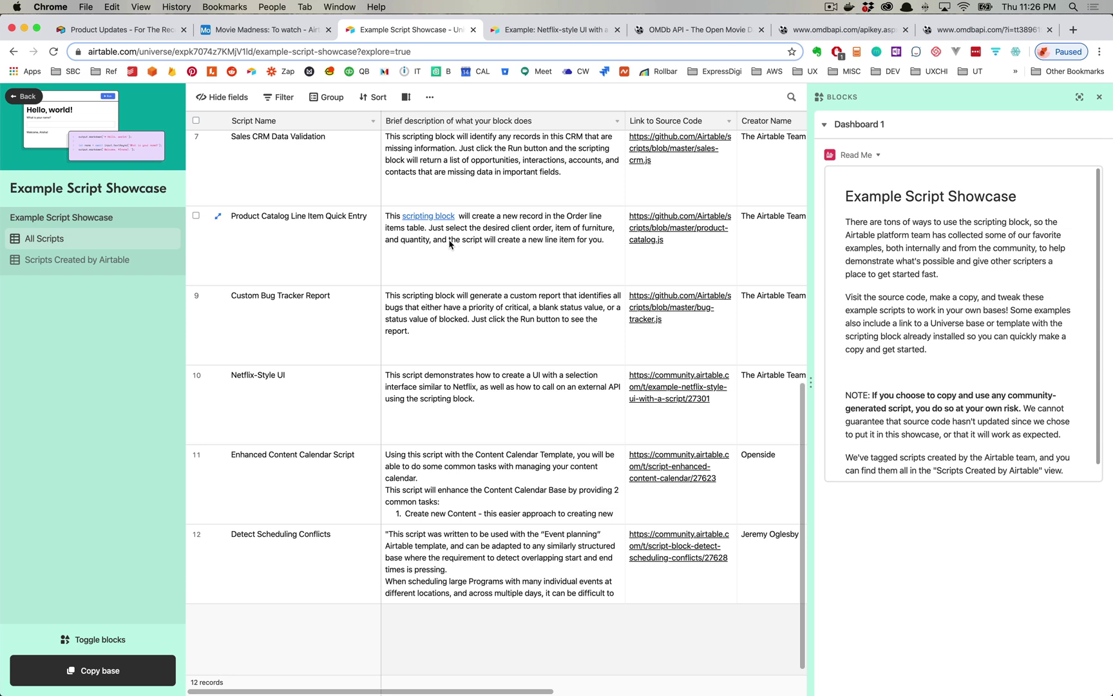
Read the Netflix-Style UI script's community post, then switch back to Movie Madness.
left_click(420, 378)
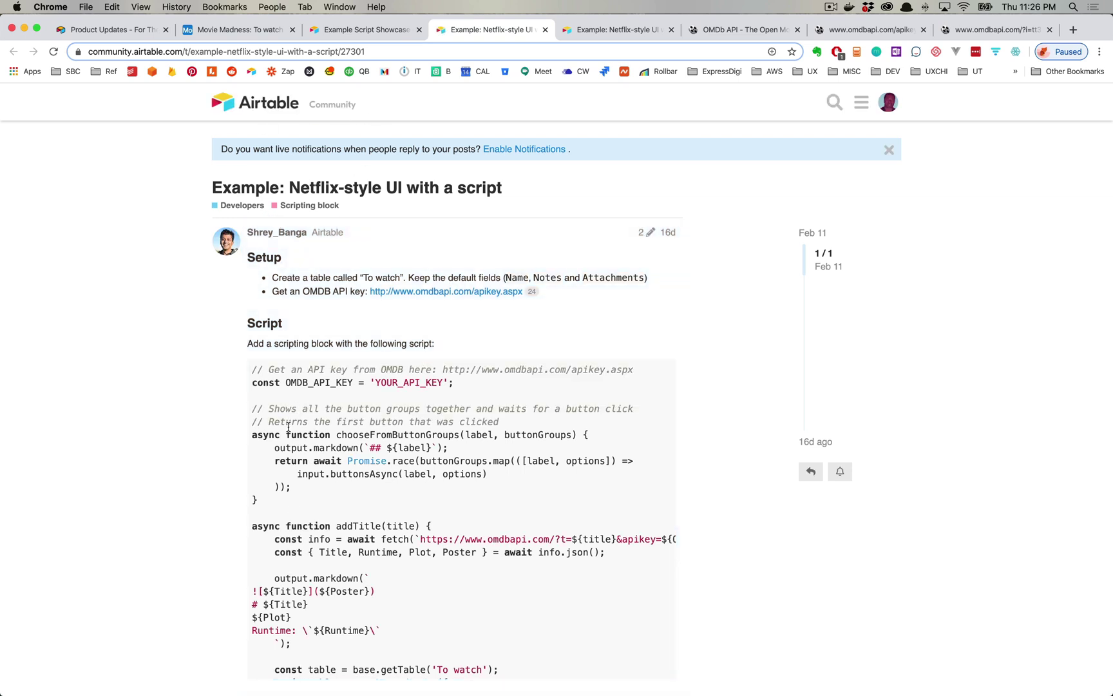
scroll(292, 407, "down", 5)
scroll(289, 429, "up", 5)
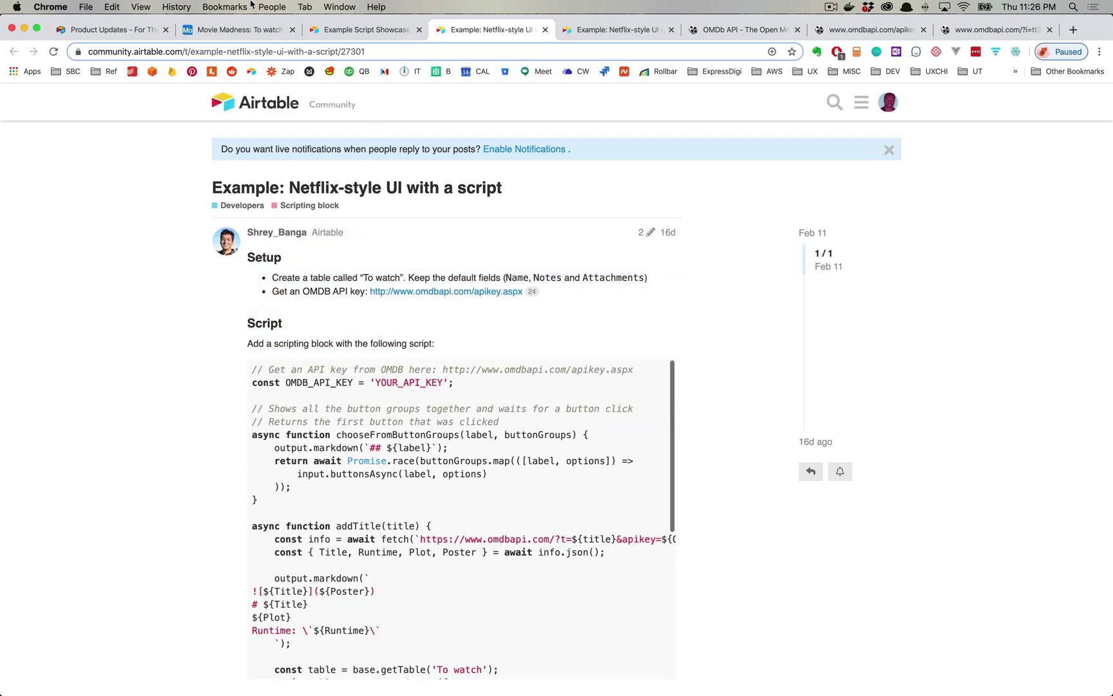
left_click(242, 33)
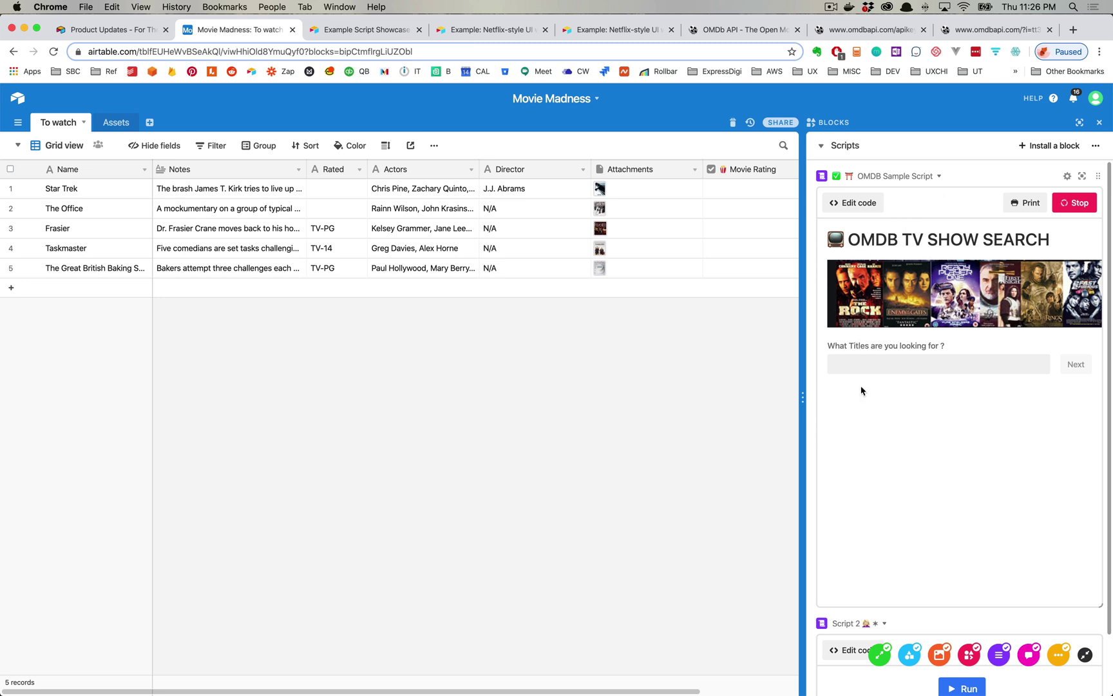
Look up 'Night Rider' in the OMDB script and add the result to To watch.
left_click(864, 361)
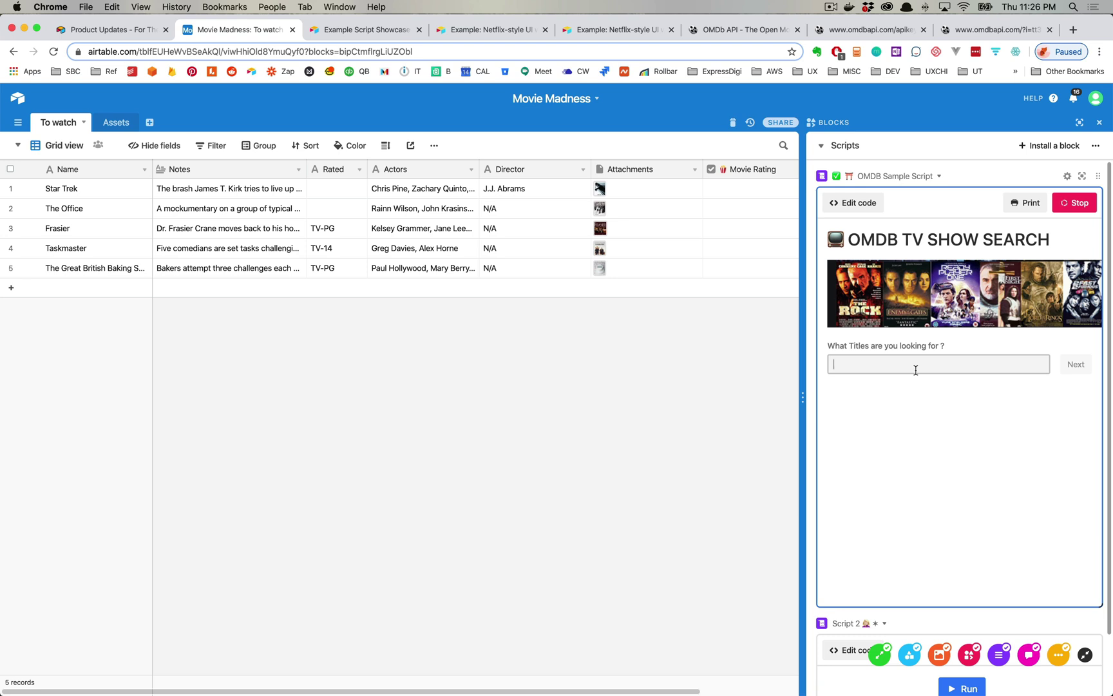
type("Night Rider")
left_click(1075, 365)
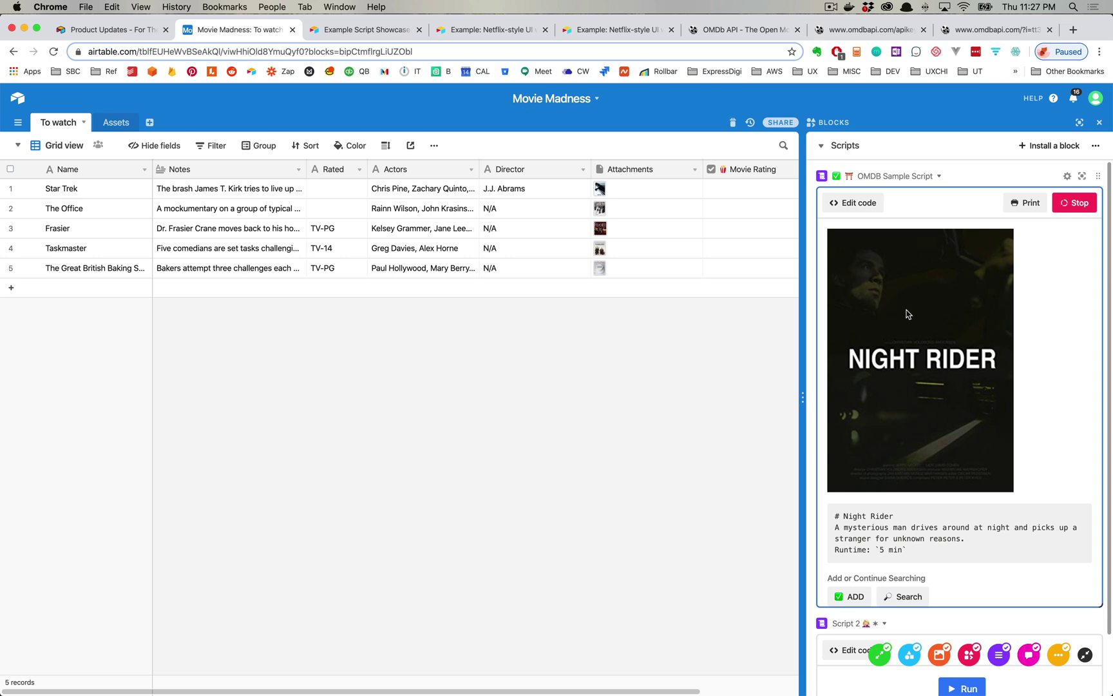
scroll(905, 322, "down", 1)
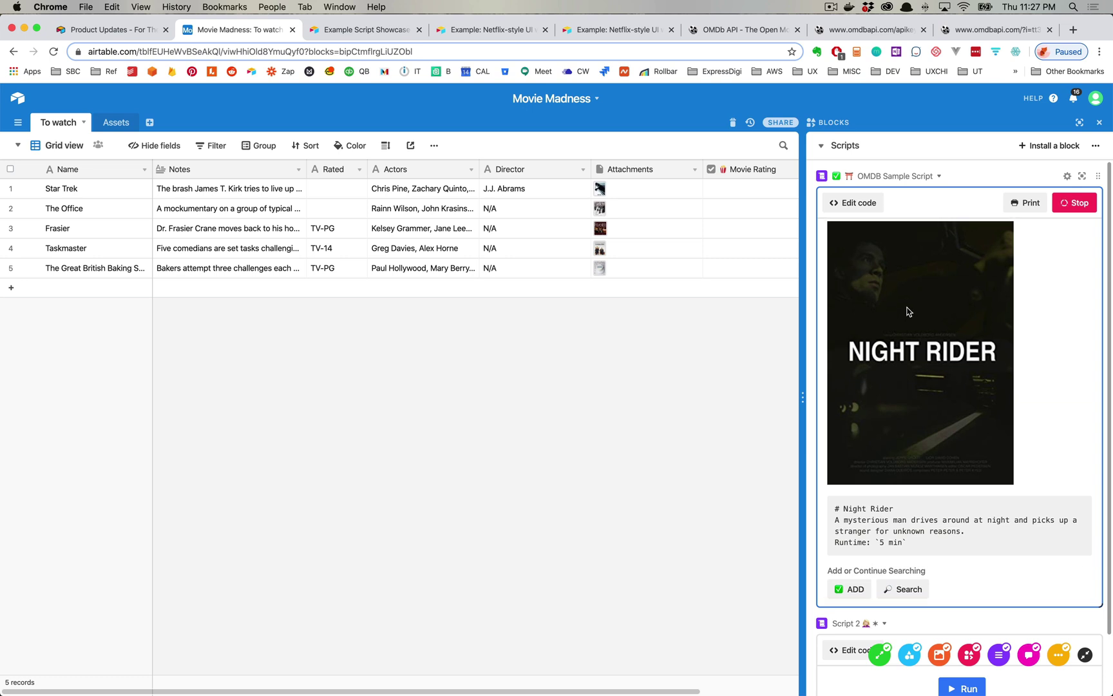
left_click(851, 581)
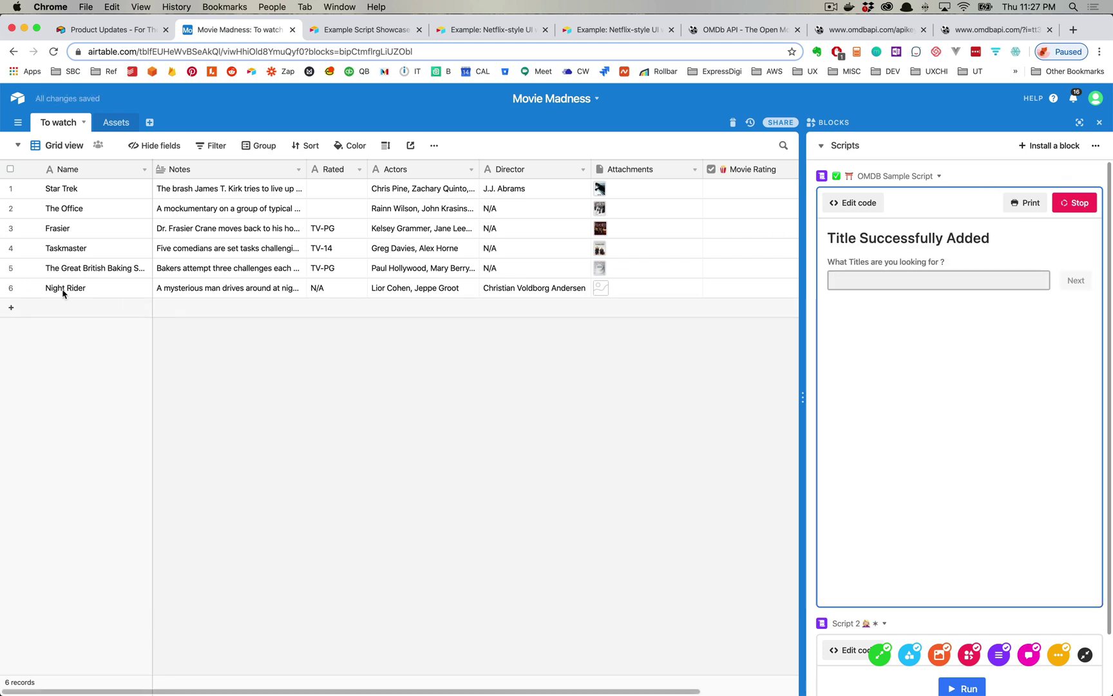
left_click(121, 290)
left_click(277, 290)
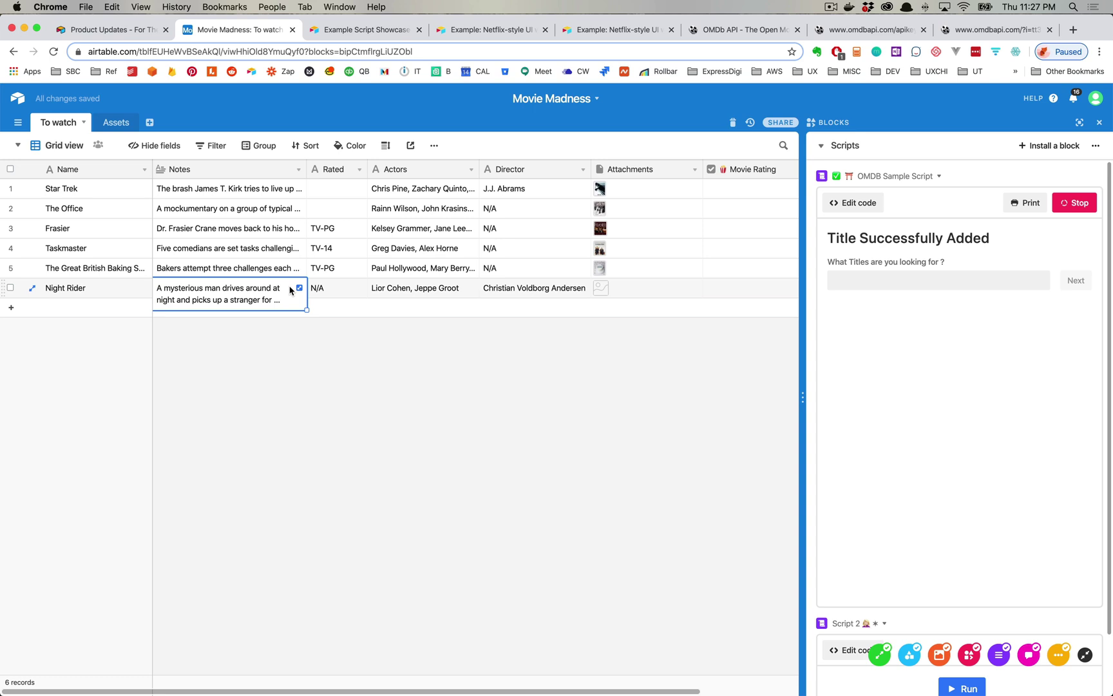
left_click(335, 291)
left_click(428, 291)
left_click(513, 294)
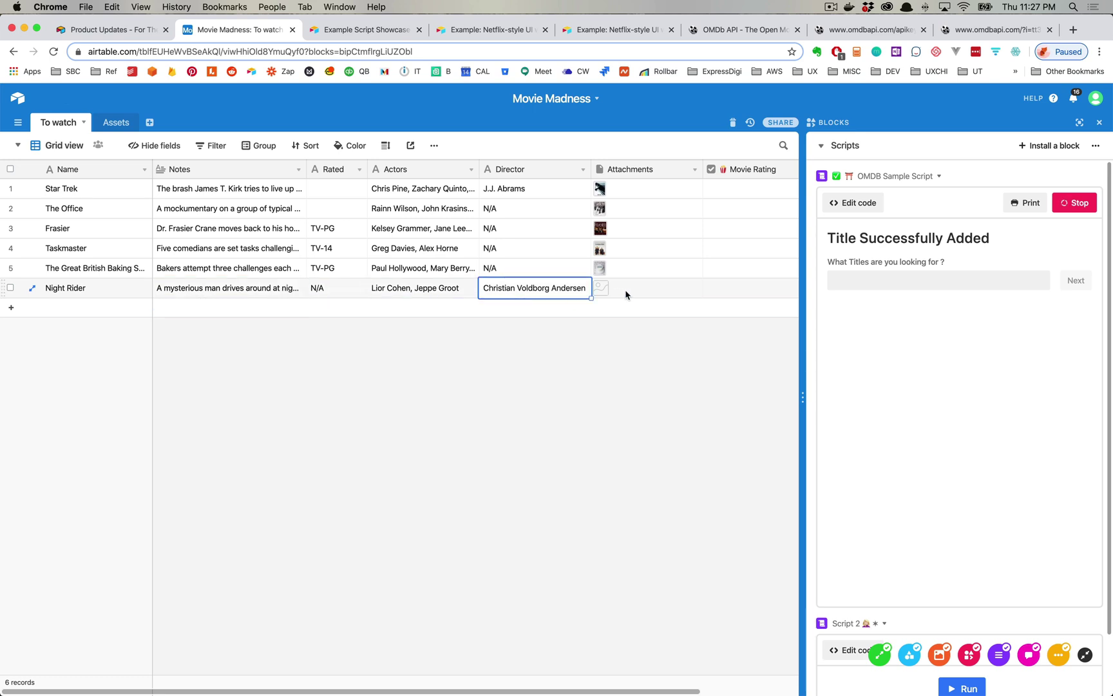
left_click(640, 296)
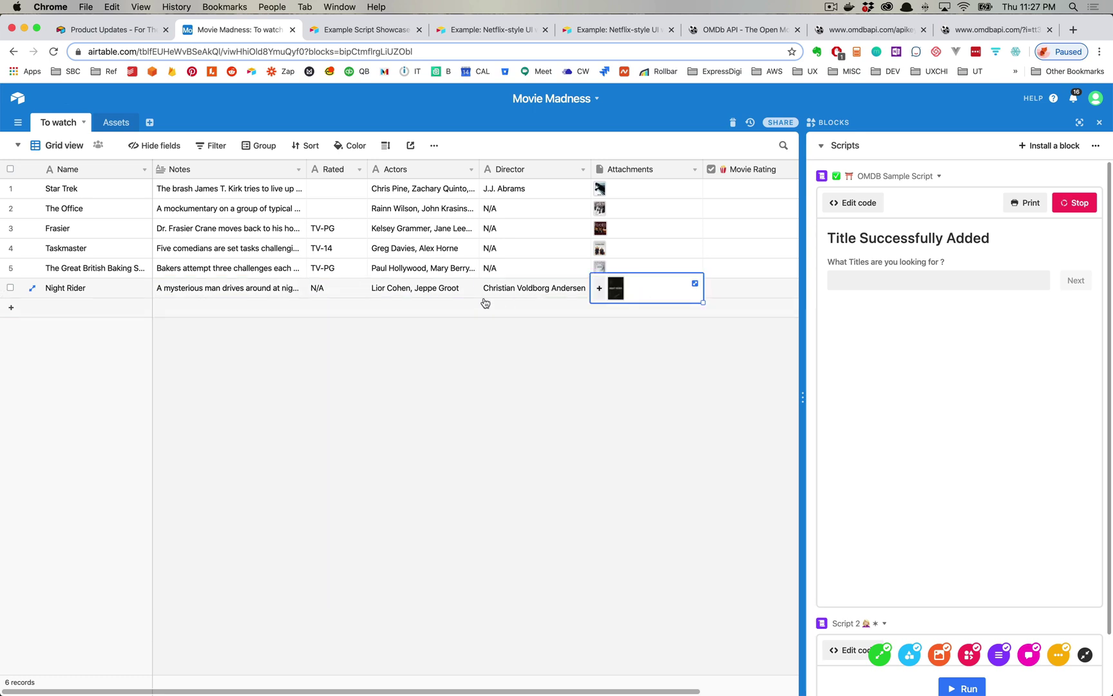
Stop the OMDB Sample Script block.
left_click(1080, 204)
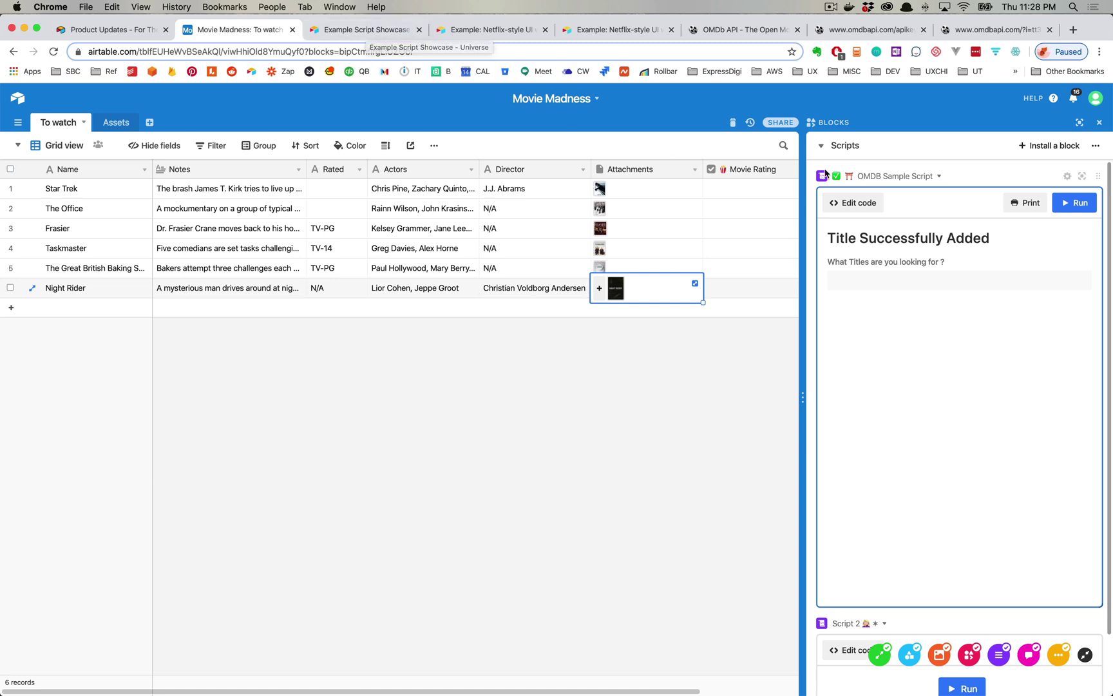
Rerun the OMDB Sample Script so it prompts for another title.
left_click(1074, 204)
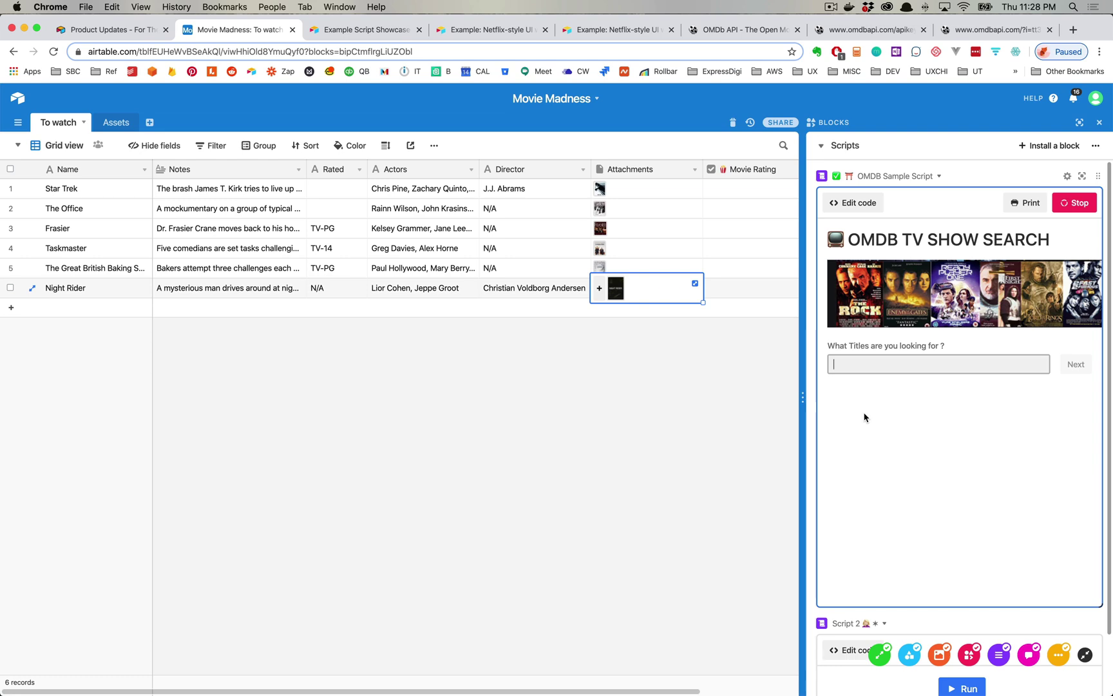
Return to the 'Product Updates - For the Record' blog page.
left_click(106, 30)
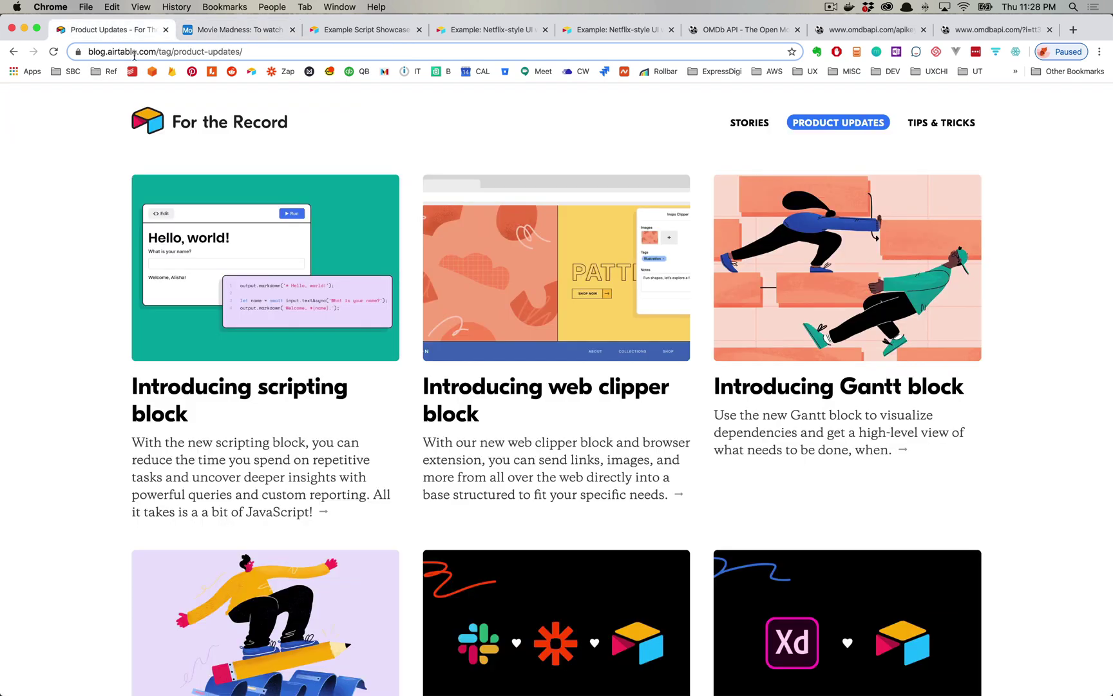